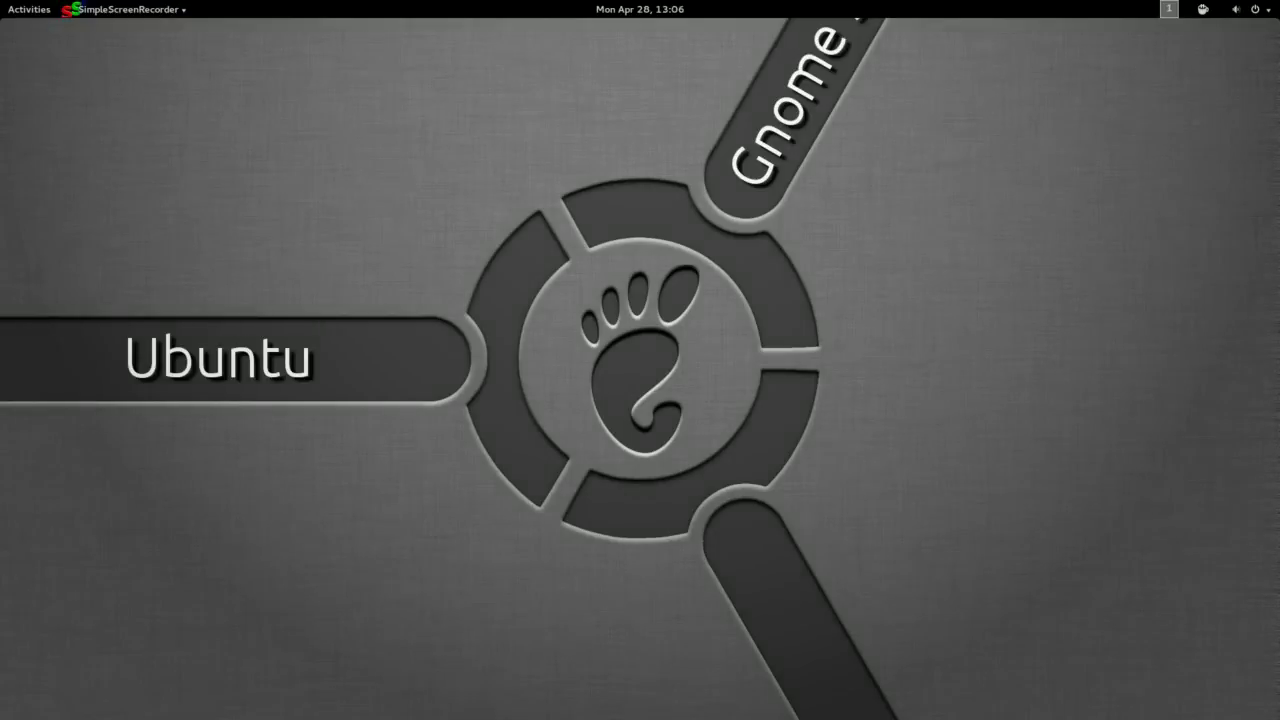
Launch Evolution by searching 'evolu' in the GNOME Activities overview.
key(super)
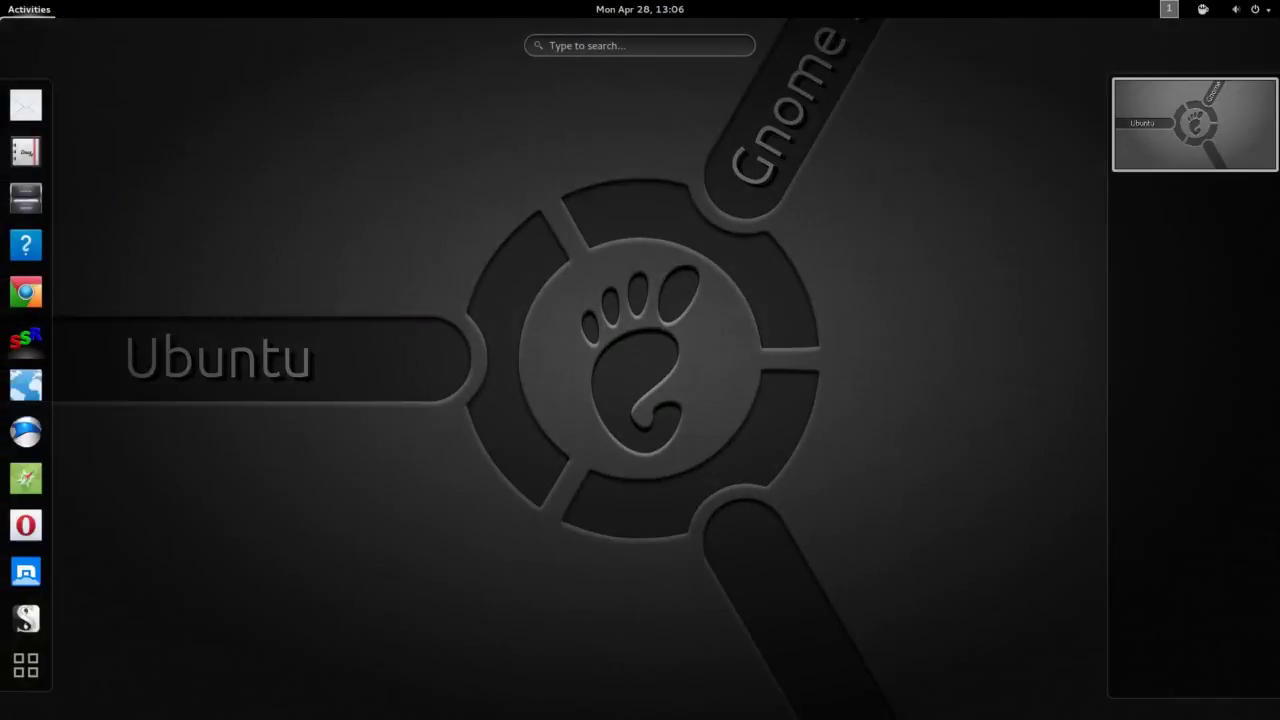
text(evolu)
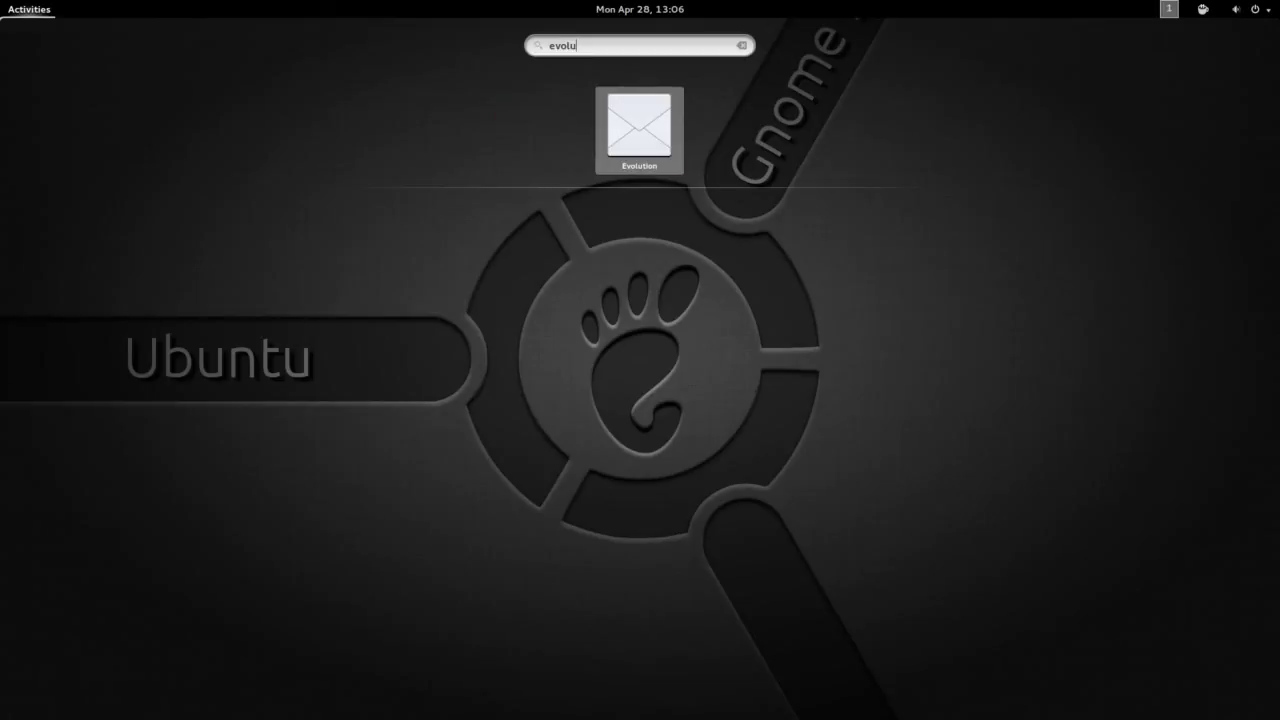
key(Return)
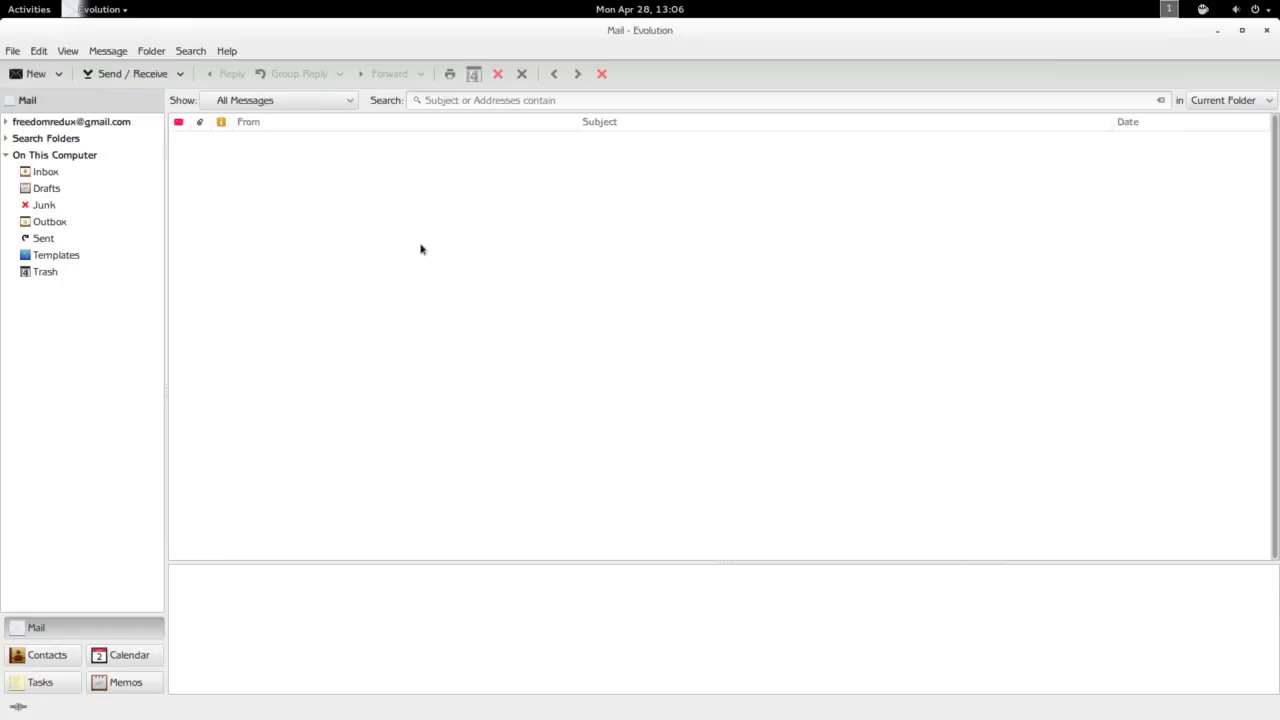
Open Edit > Preferences and start adding a new mail account from Mail Accounts.
click(39, 52)
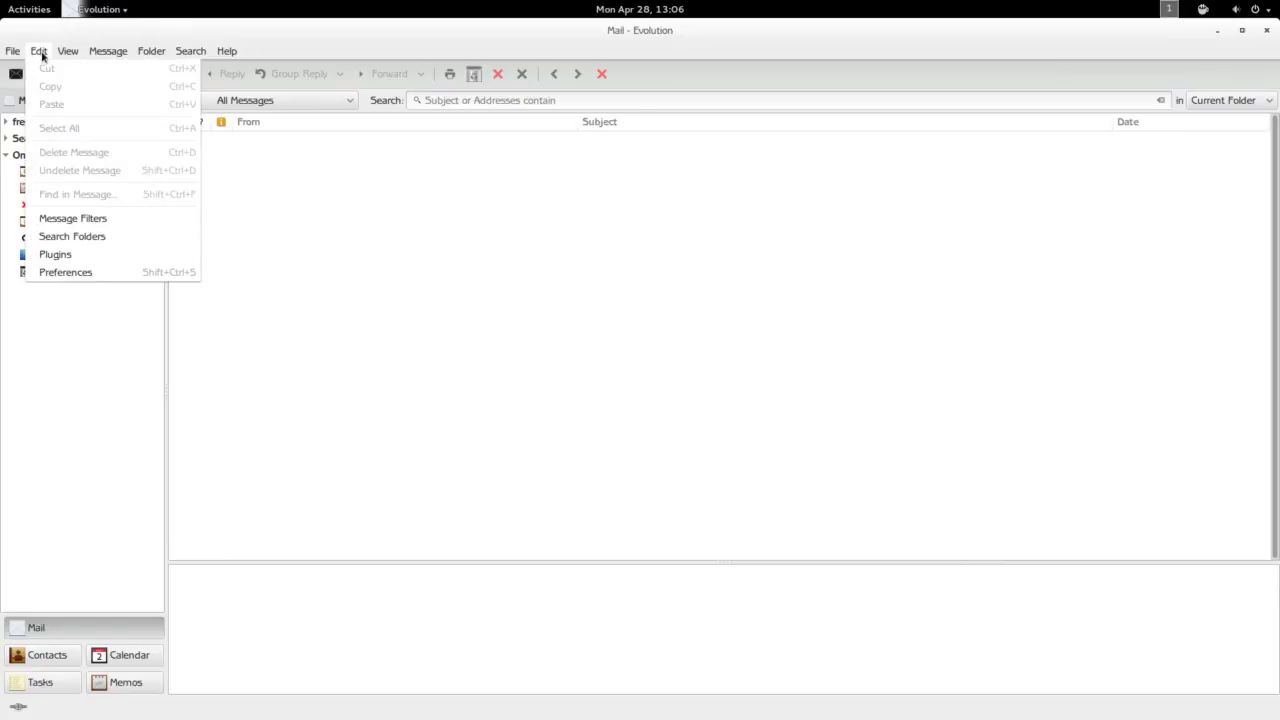
click(80, 279)
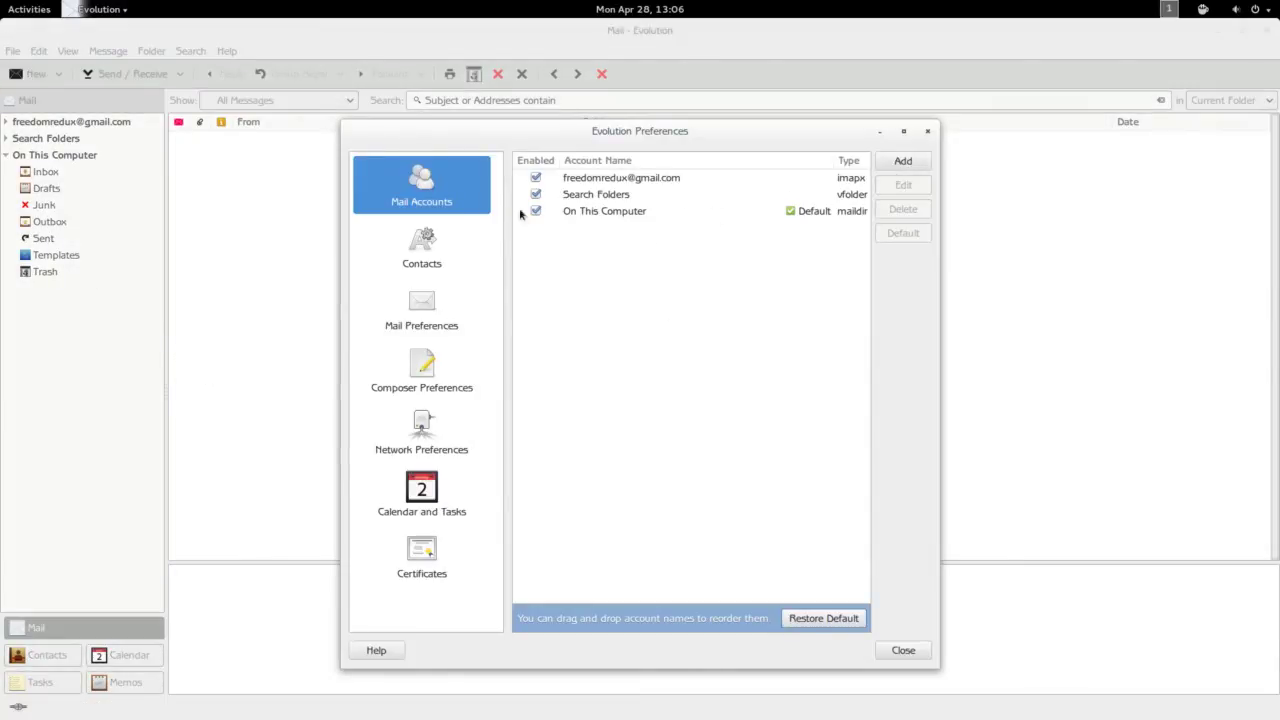
click(893, 164)
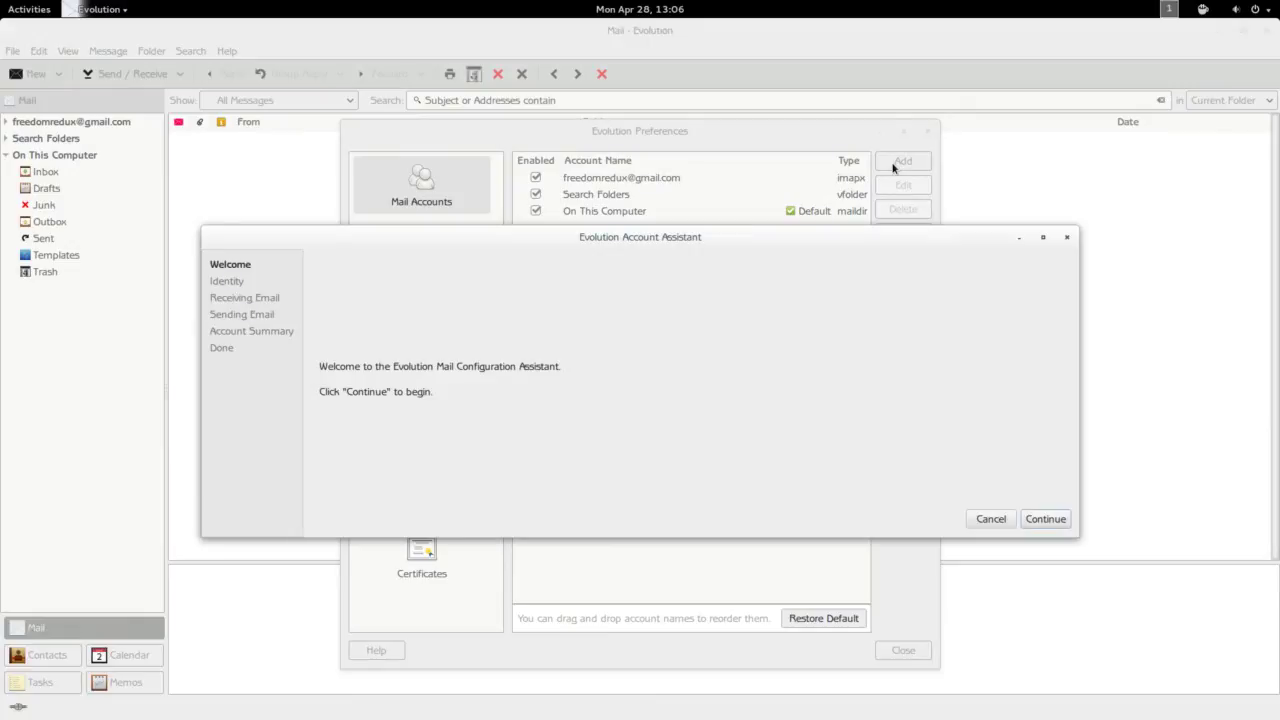
Enter the Yahoo account's email address, look up its server settings, and accept the summary.
click(1050, 518)
click(446, 330)
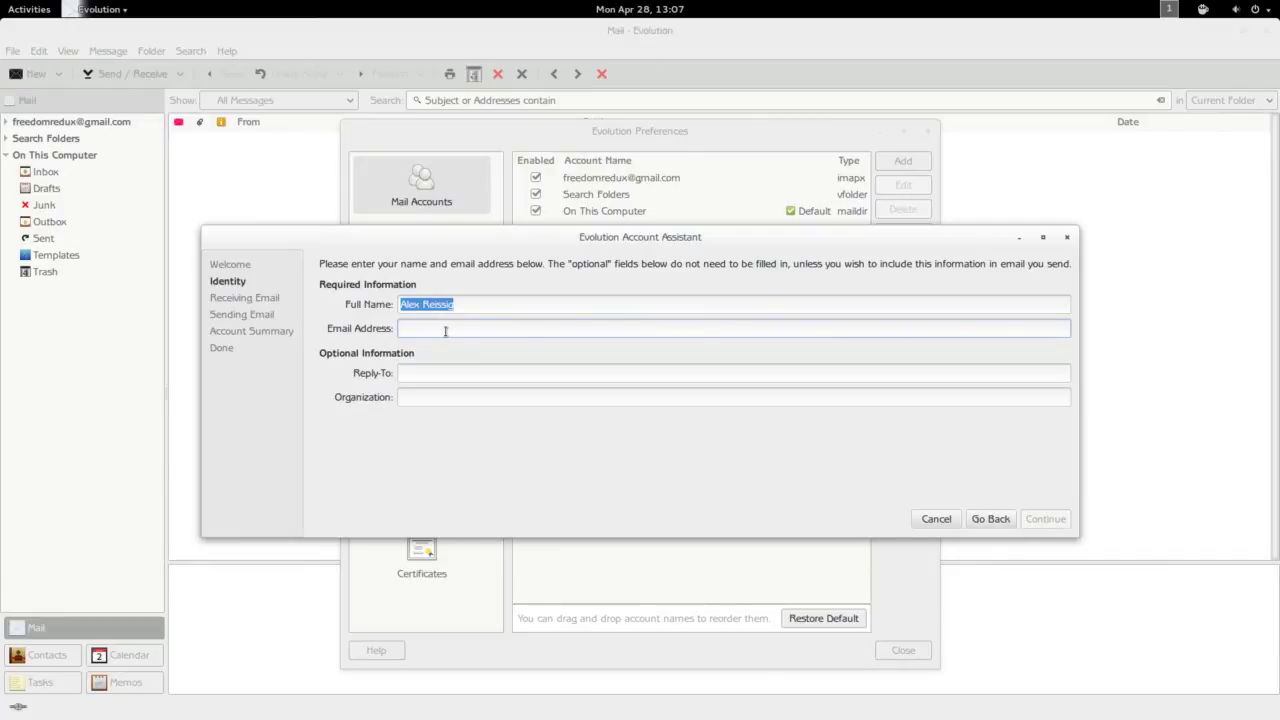
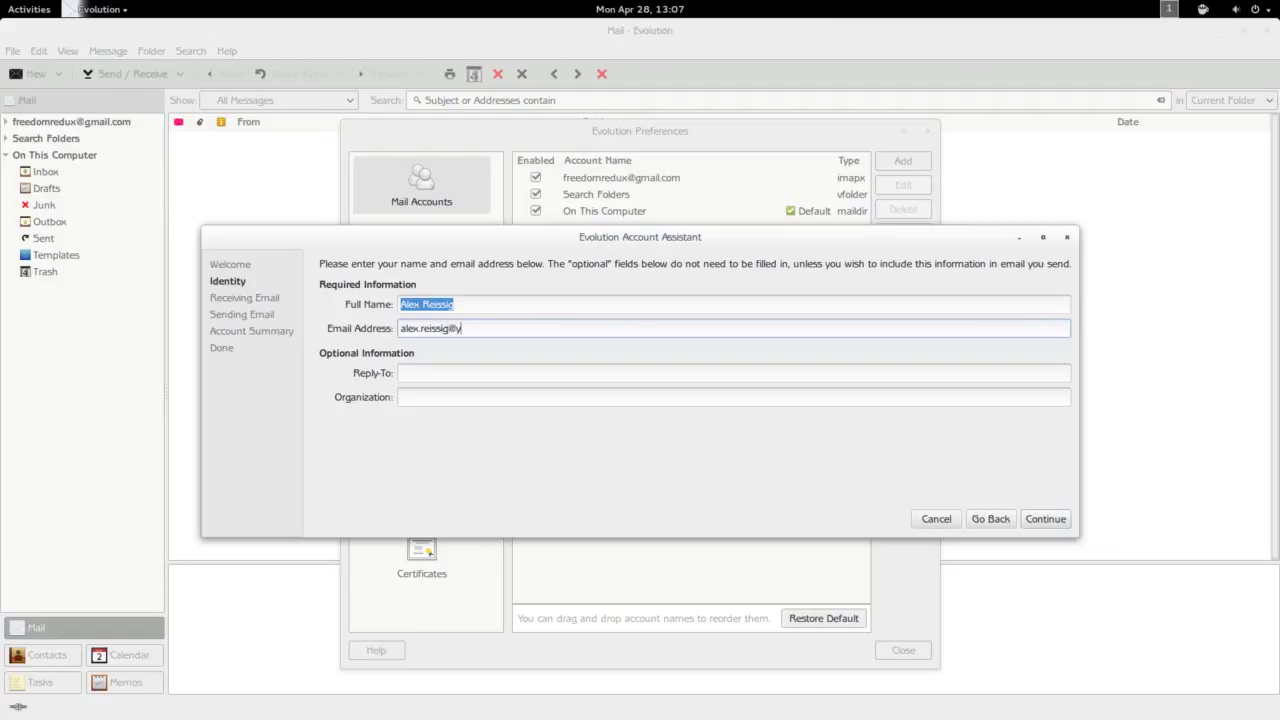
click(1034, 522)
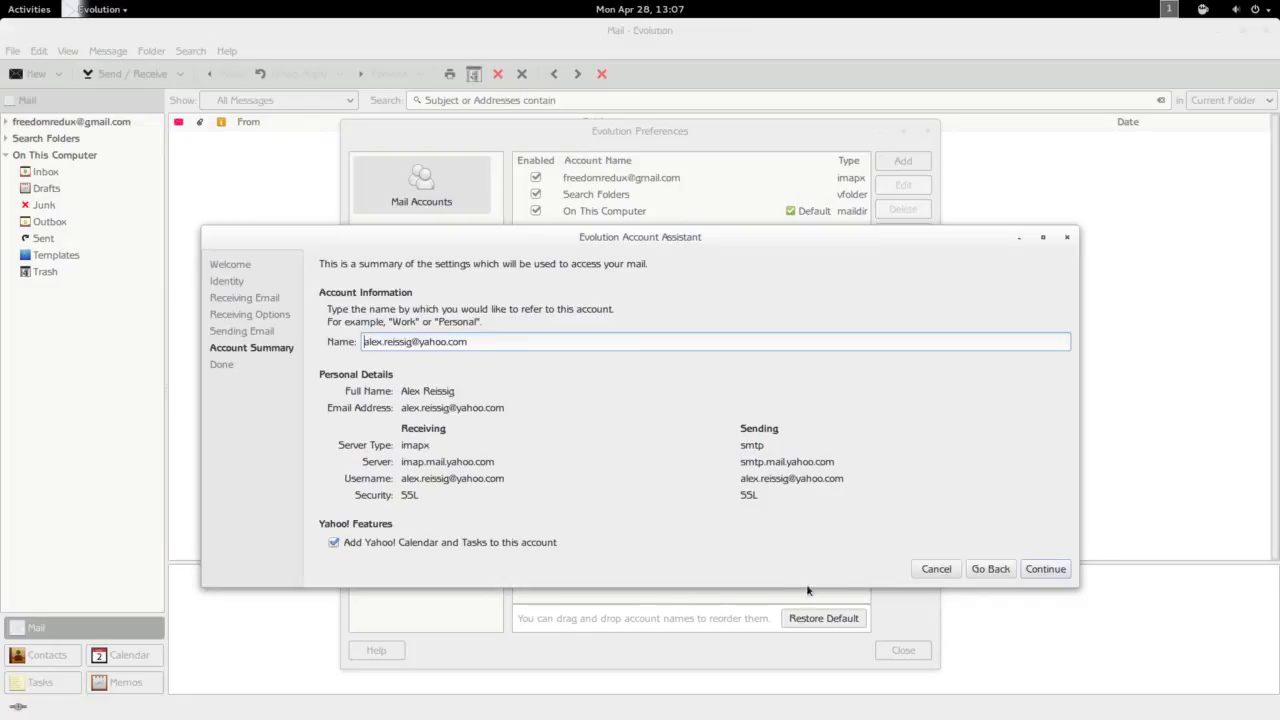
click(1041, 570)
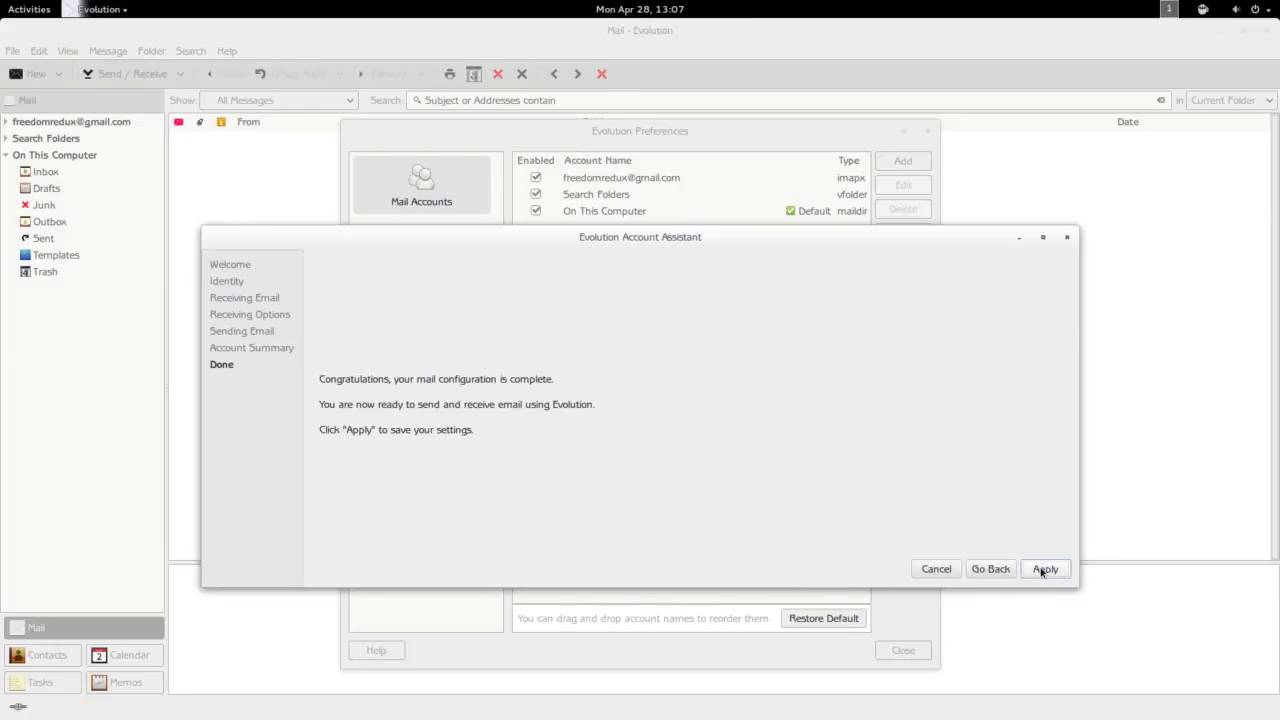
Save the Yahoo account, authenticate with its password, and close Preferences.
click(1044, 569)
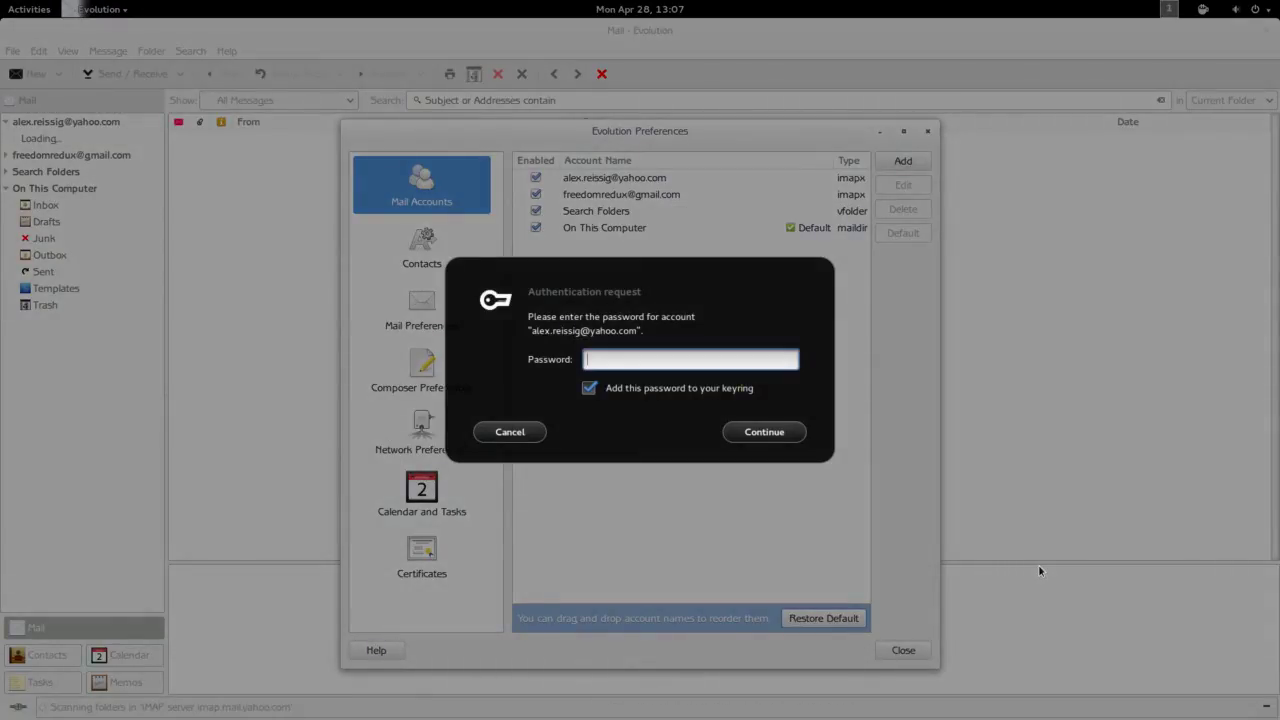
text(•••••••••••••••)
click(758, 436)
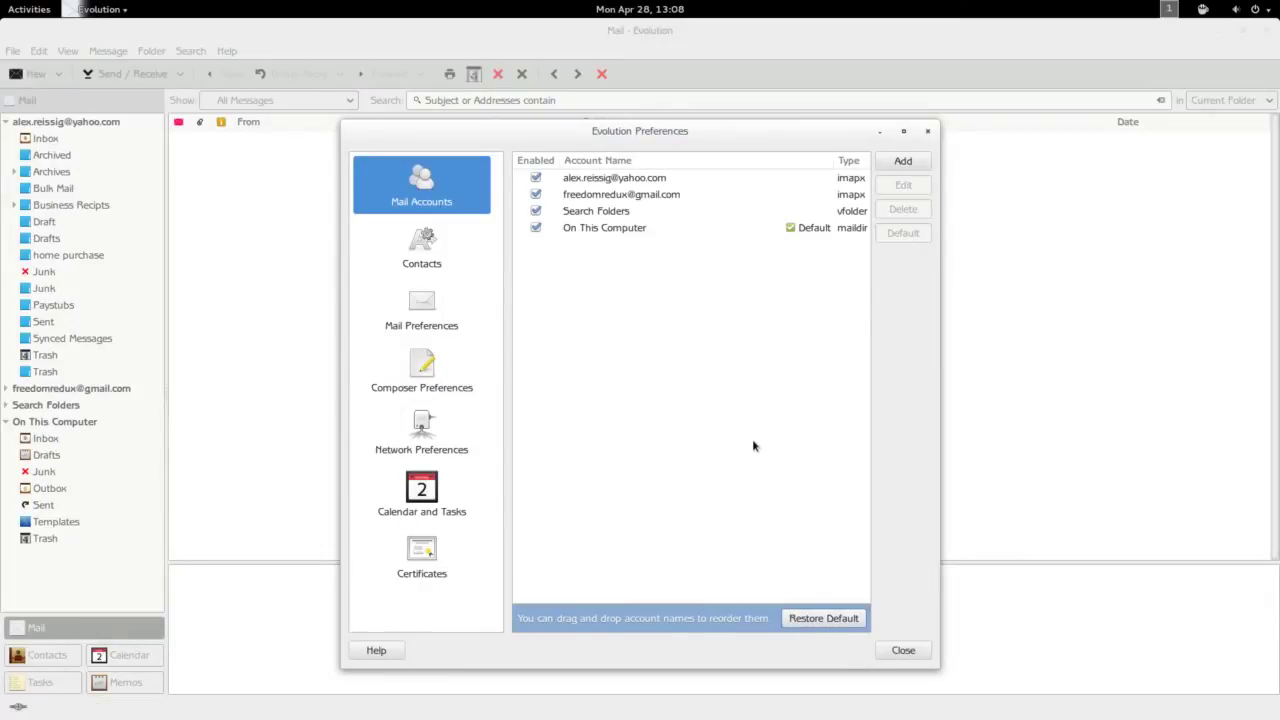
click(900, 651)
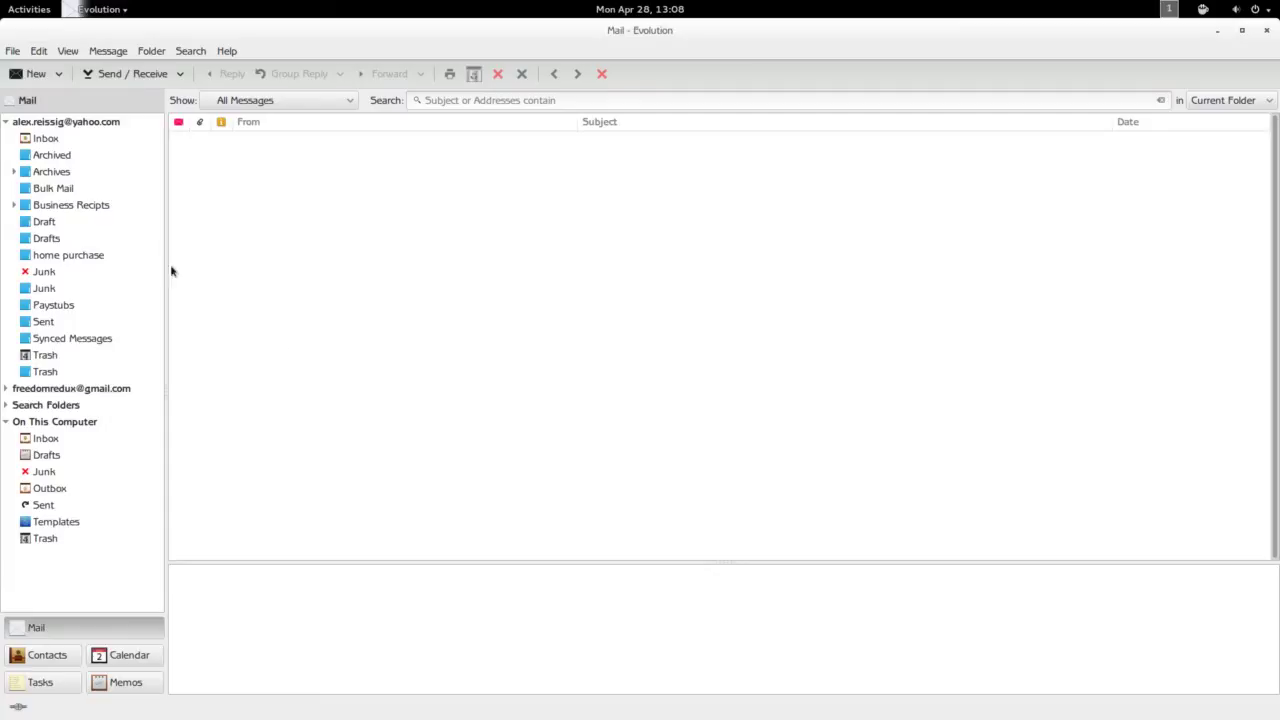
Run Send / Receive to download mail into the Yahoo inbox.
click(120, 73)
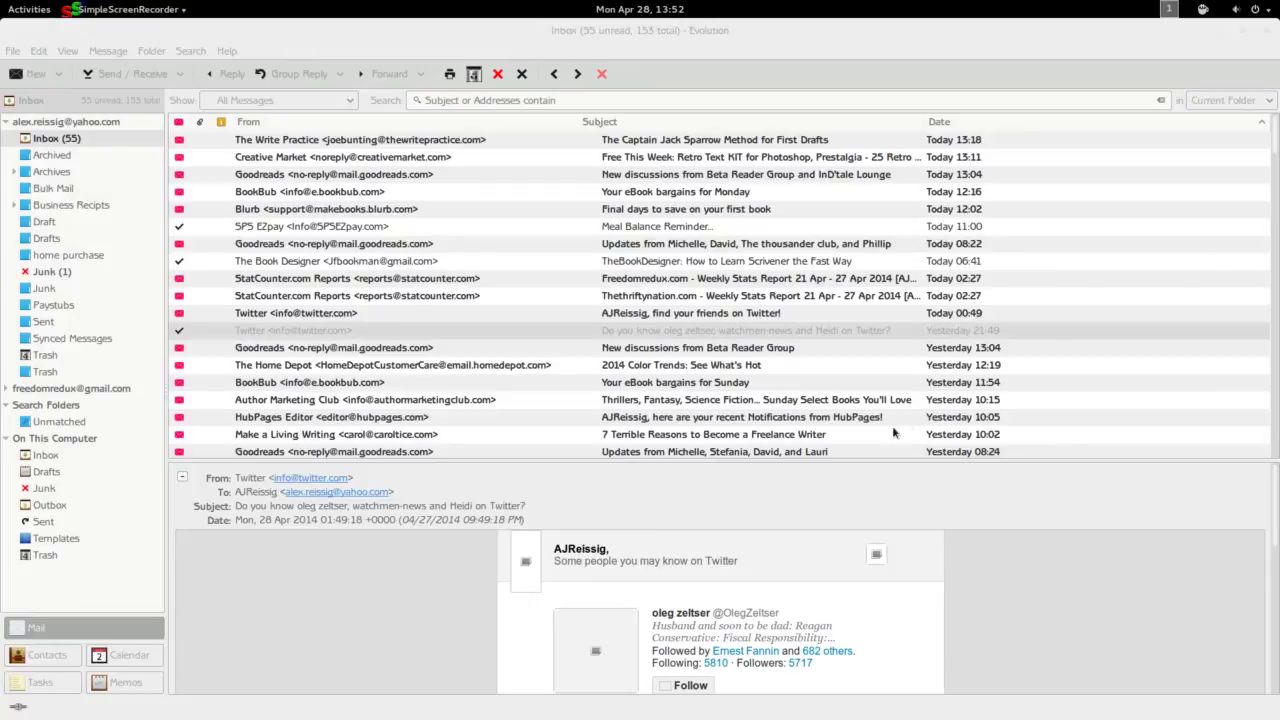
Refocus the Evolution window and open the View menu.
click(759, 66)
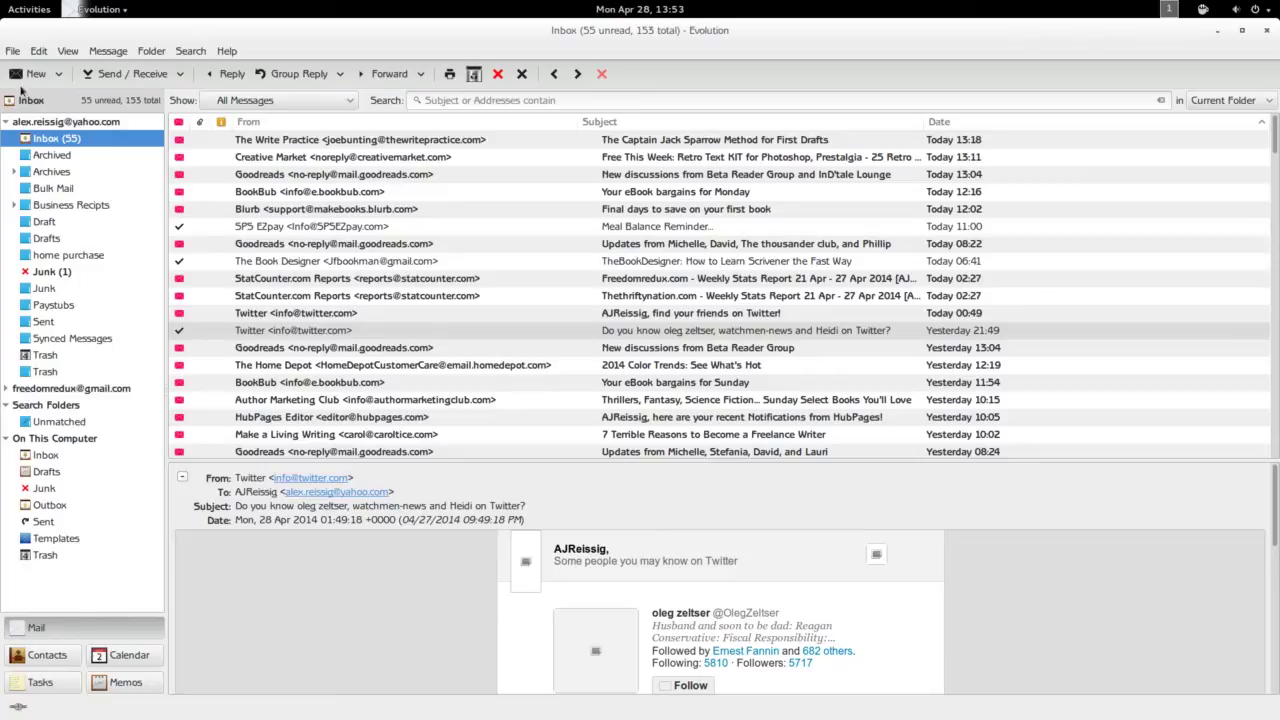
click(62, 53)
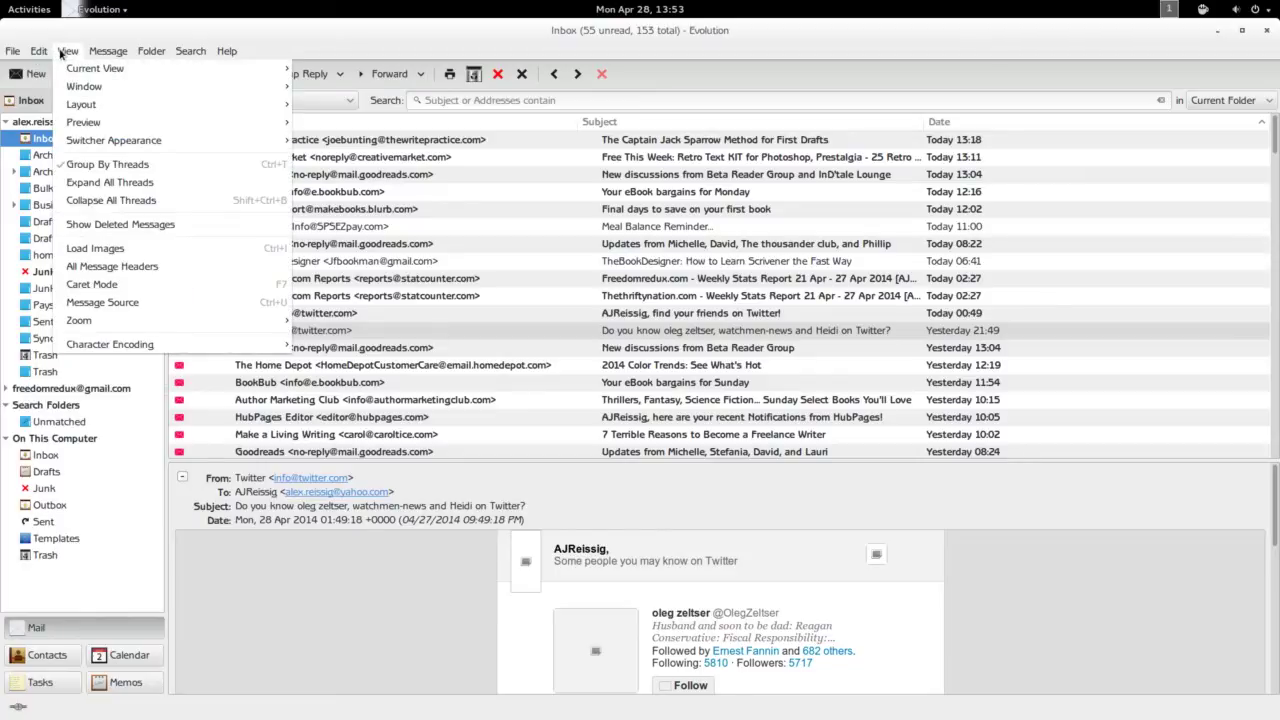
Switch the message preview to Vertical View beside the message list.
mouse_move(78, 124)
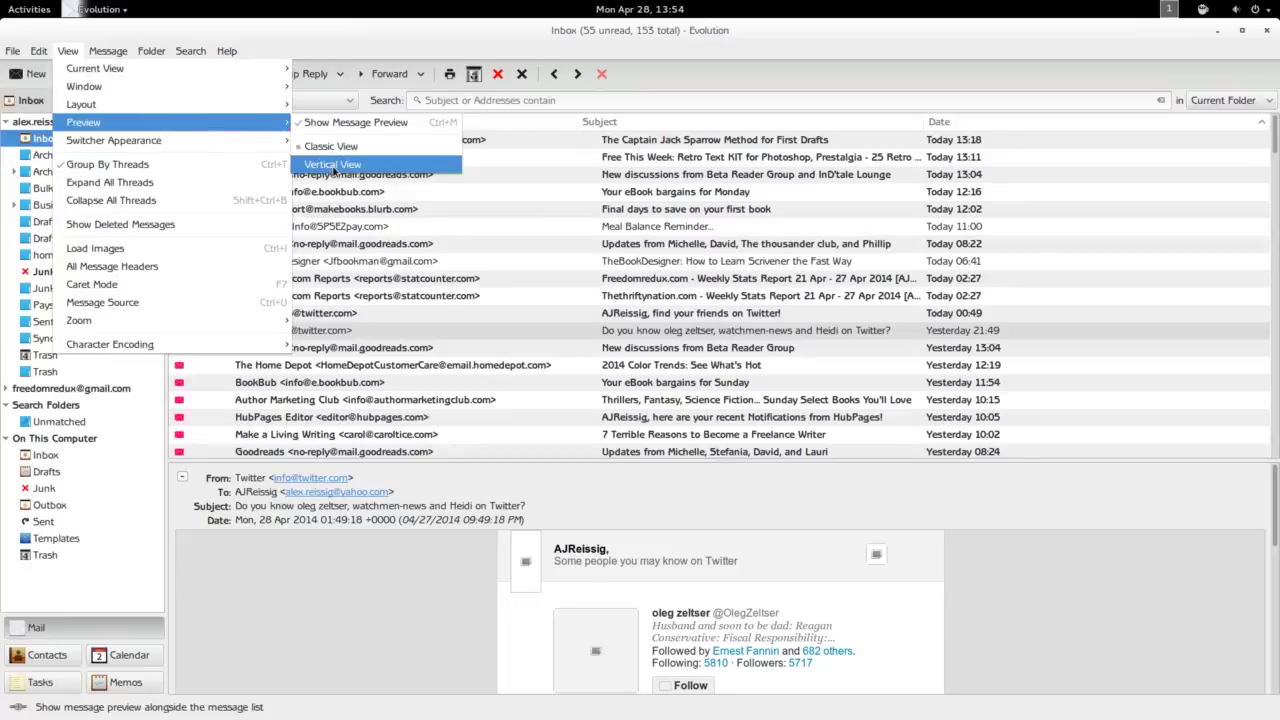
click(334, 165)
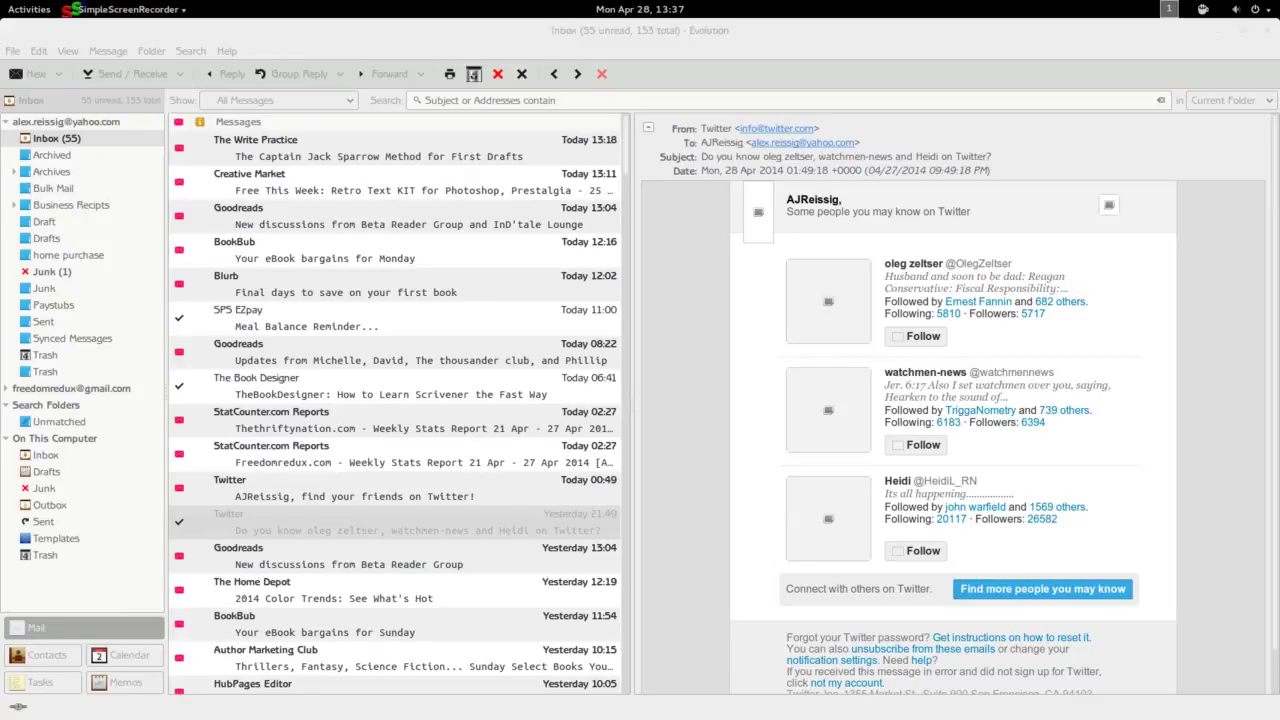
click(68, 625)
click(12, 52)
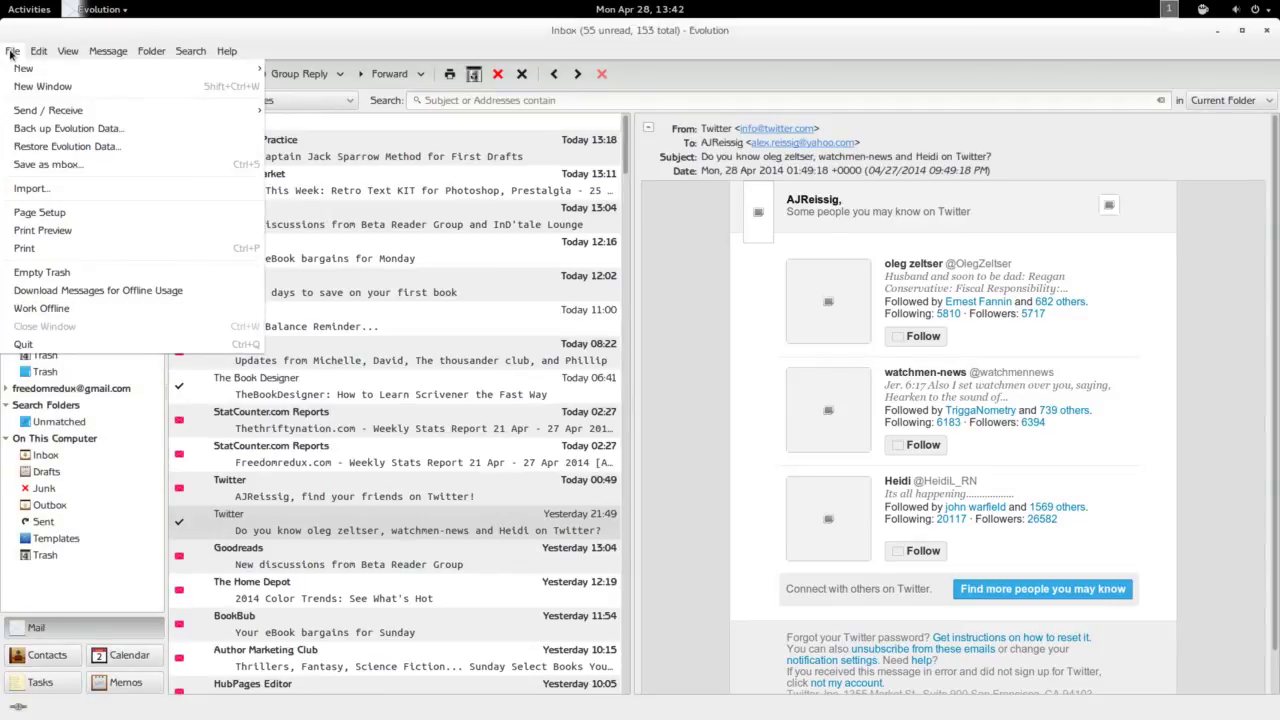
Start the Import Assistant and choose to import a single file.
click(40, 188)
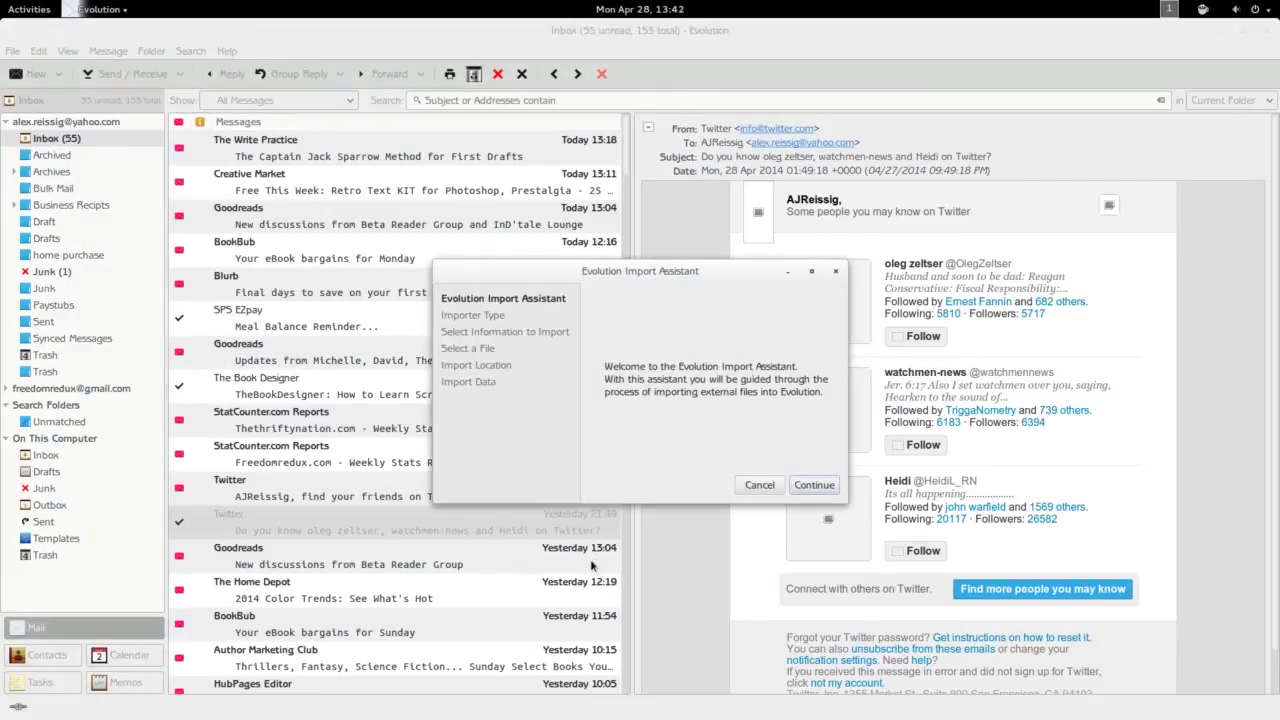
click(814, 487)
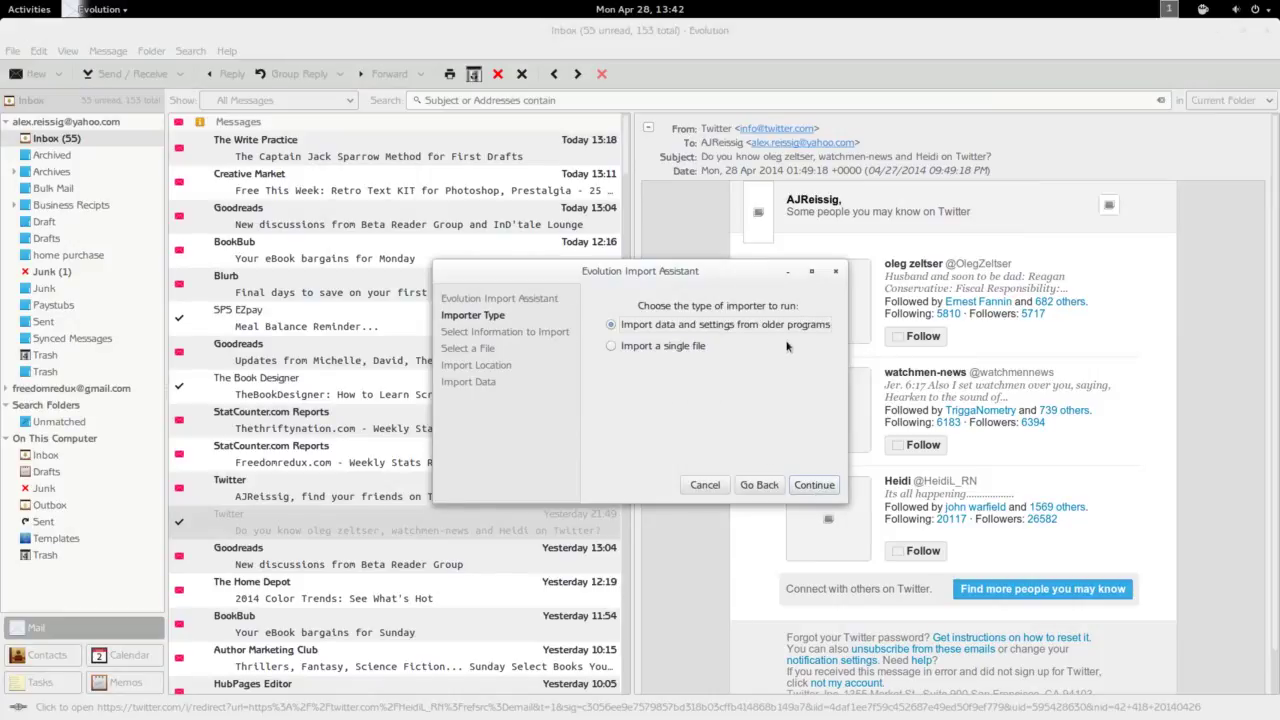
click(611, 346)
click(803, 491)
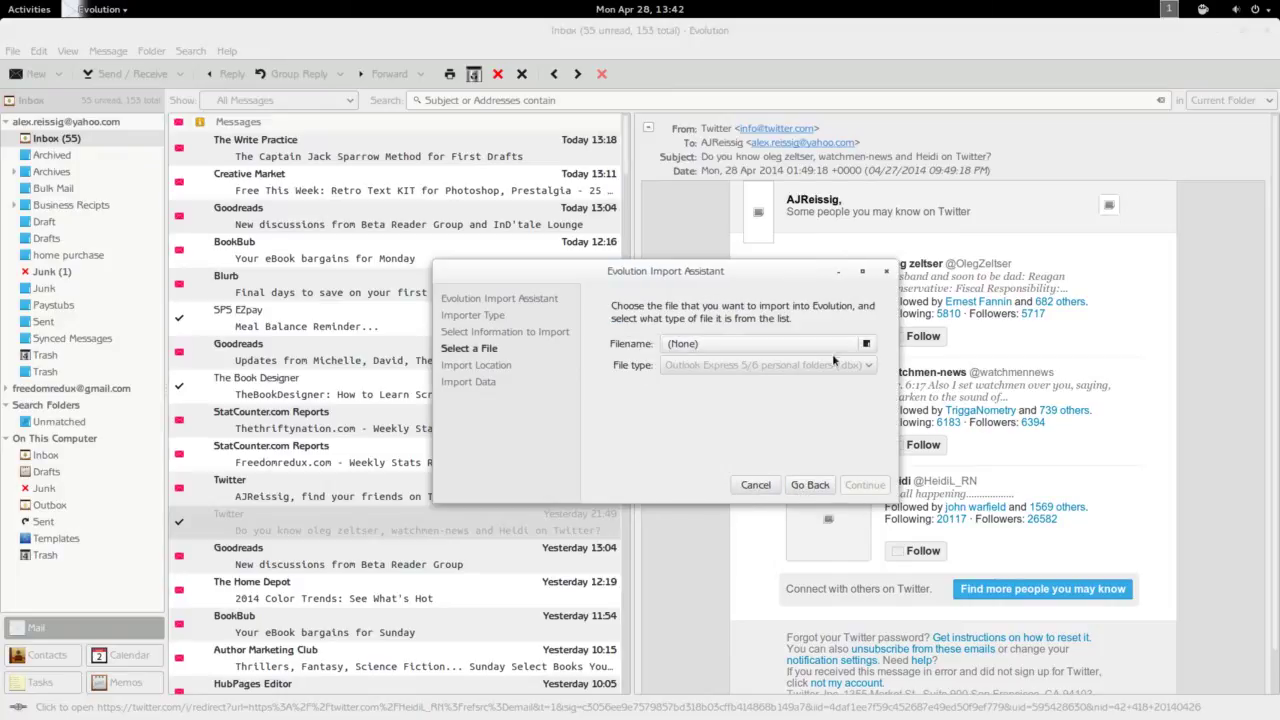
Review the file type list without changing it, then cancel the import.
click(867, 366)
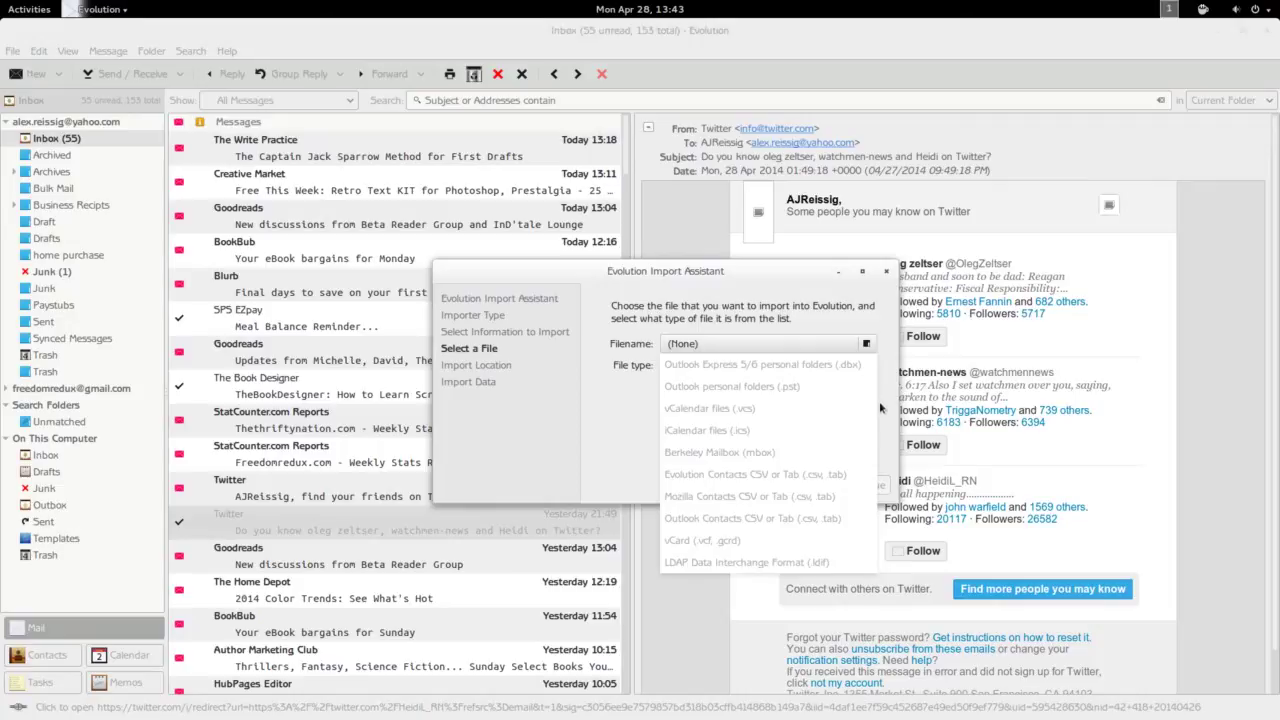
click(623, 450)
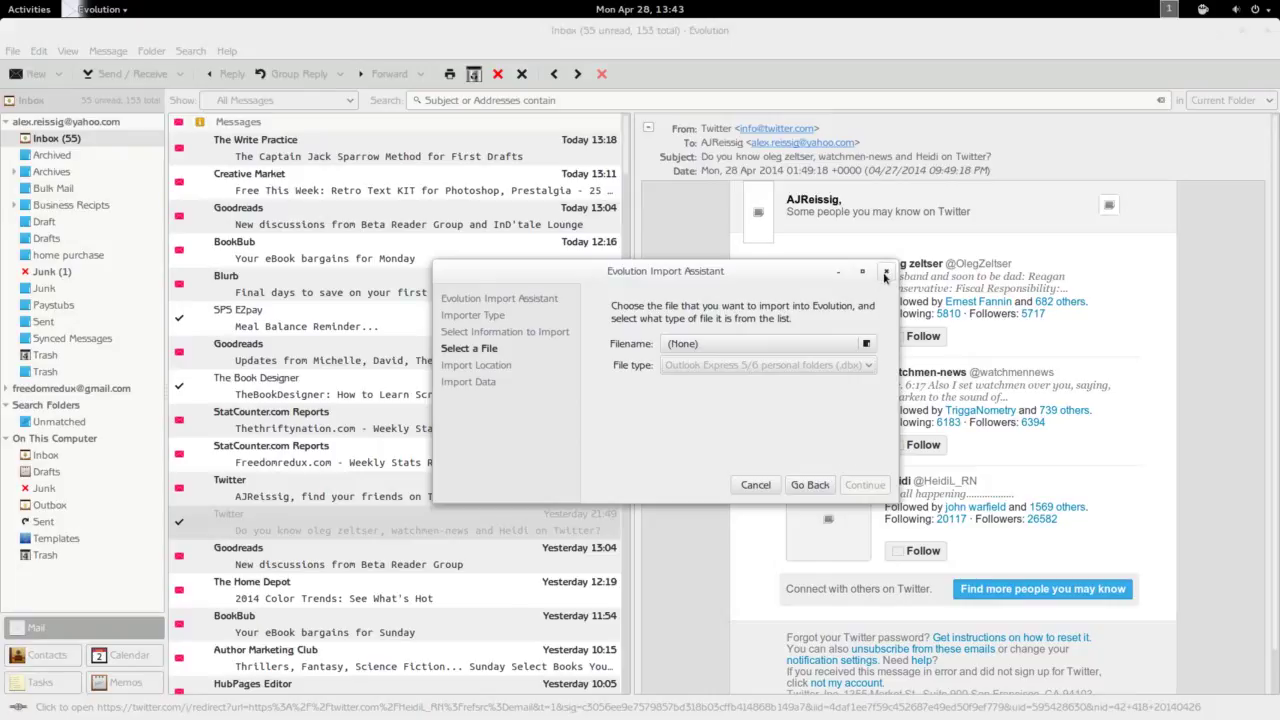
click(885, 276)
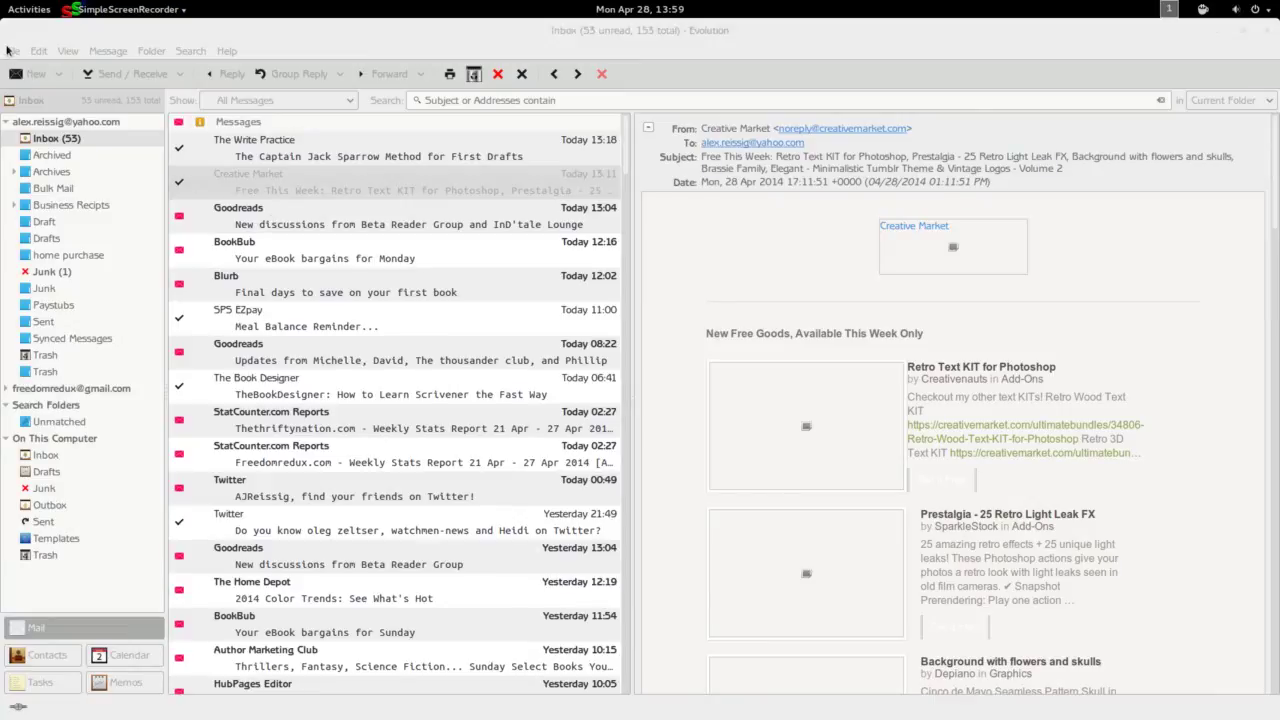
Open the Edit menu with the Creative Market email selected.
click(37, 51)
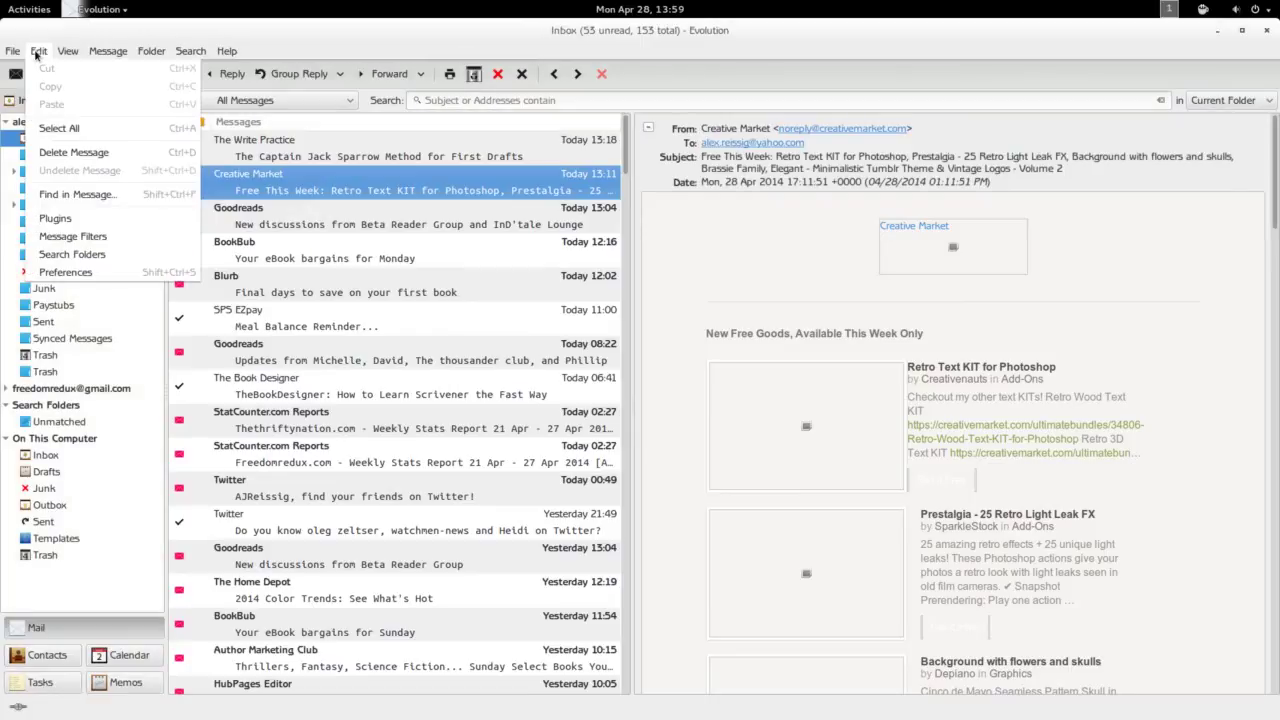
Load the Creative Market email's images, then open the Preferences window.
mouse_move(63, 53)
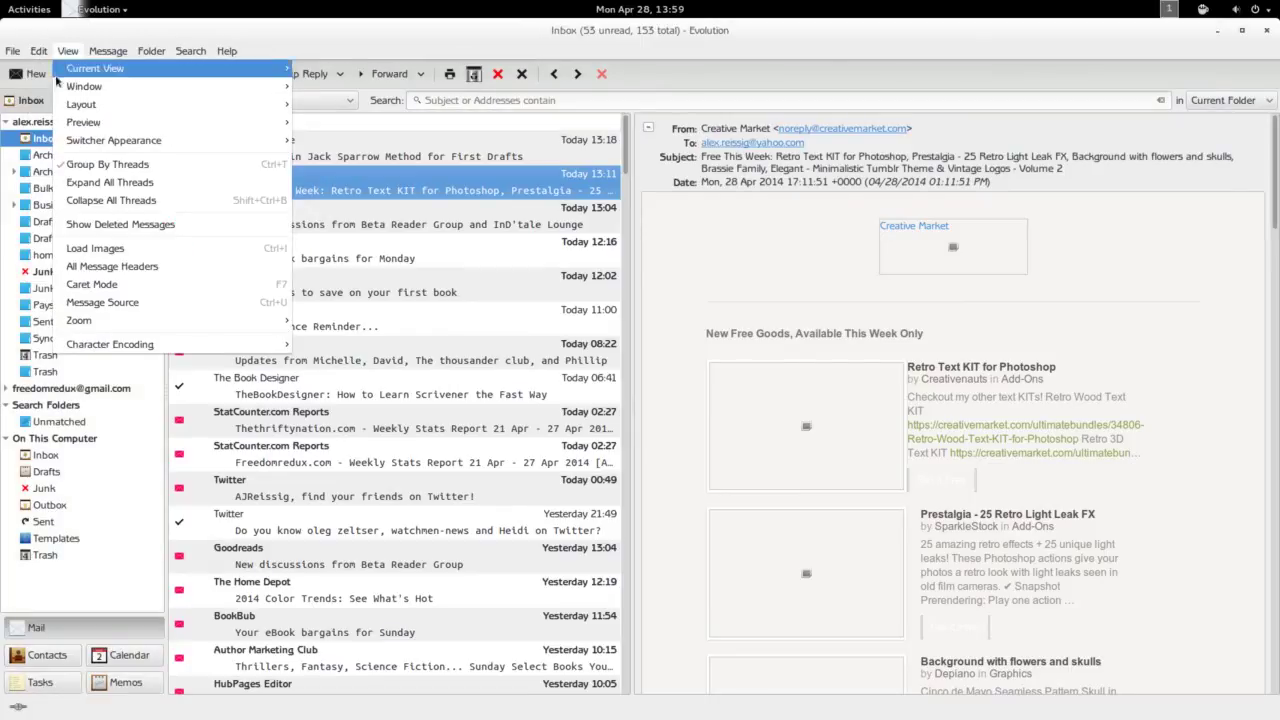
click(105, 254)
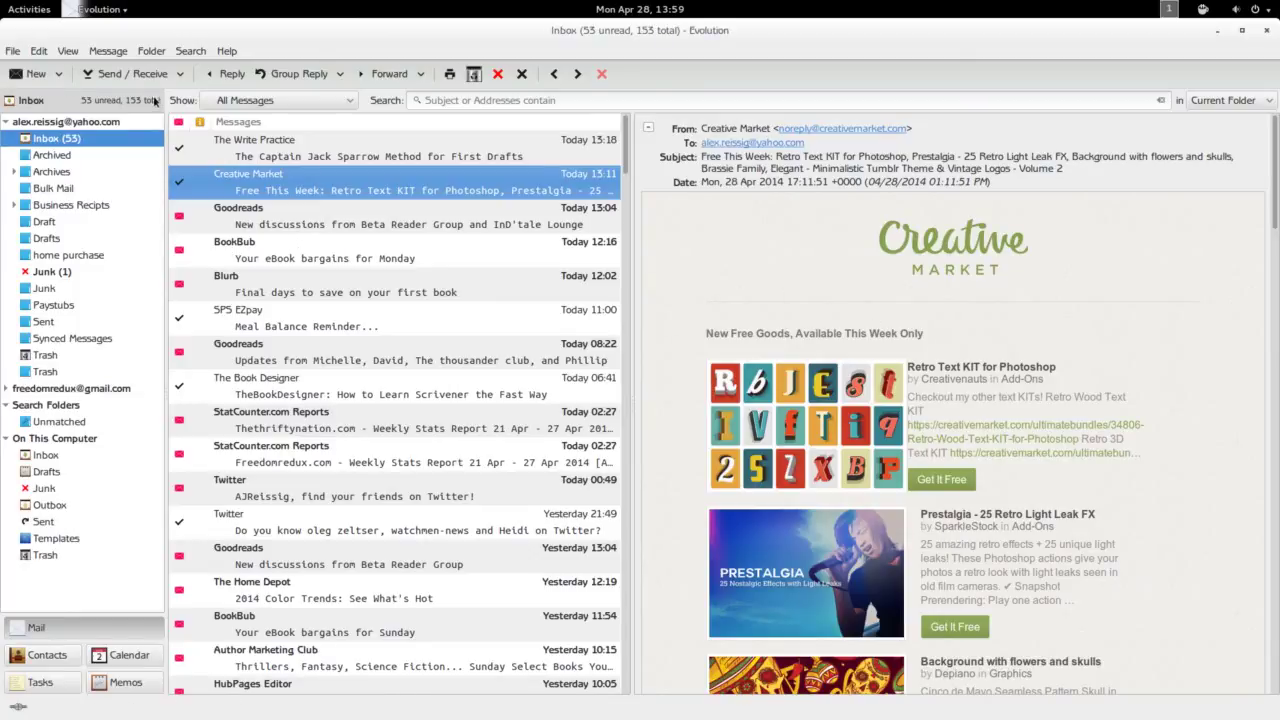
click(38, 52)
key(ctrl+shift+s)
Open Mail Preferences, review the General and HTML Messages tabs, then view the Labels list.
click(427, 304)
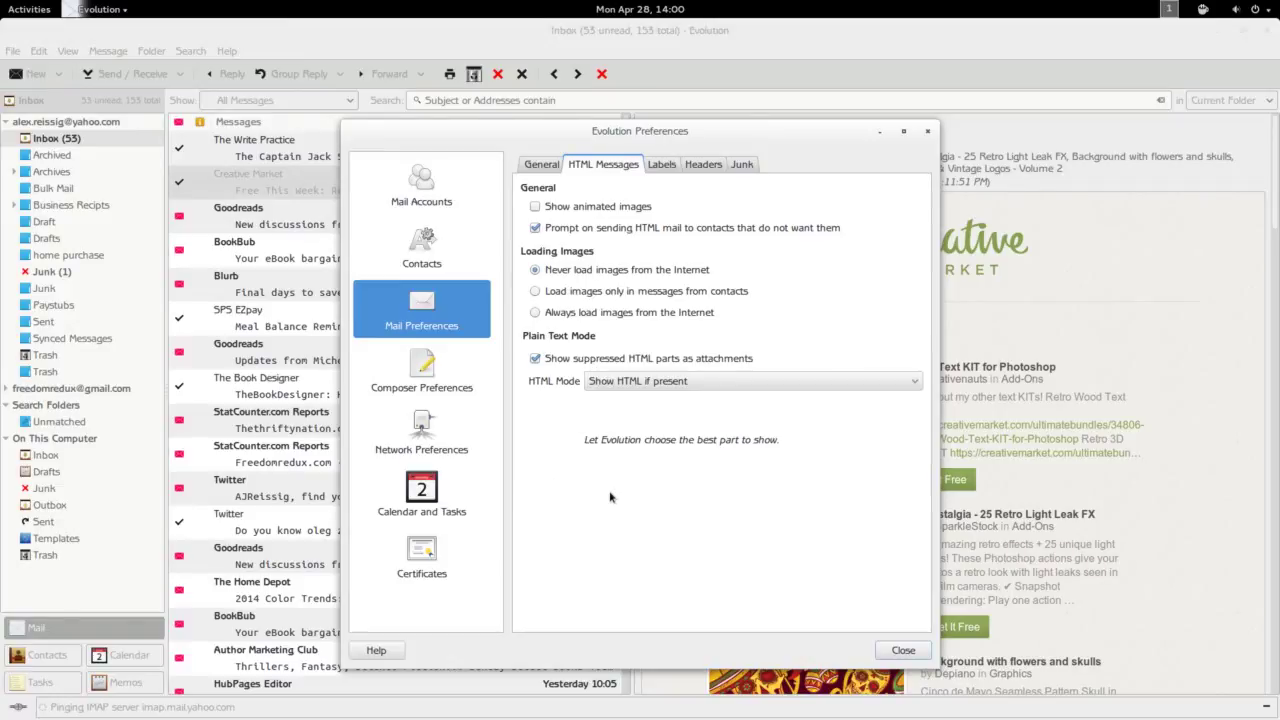
click(555, 165)
click(622, 166)
click(655, 168)
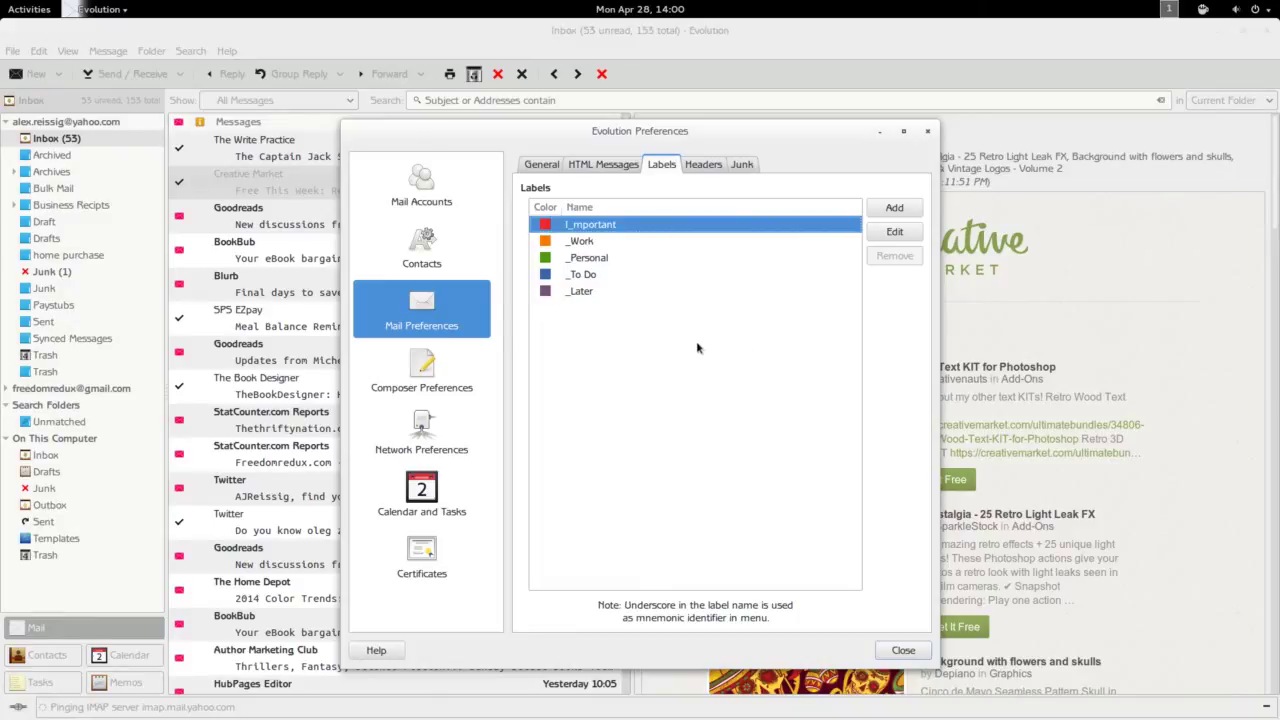
Review the Headers, Junk and General mail preference tabs, then close the Preferences window.
click(706, 168)
click(741, 166)
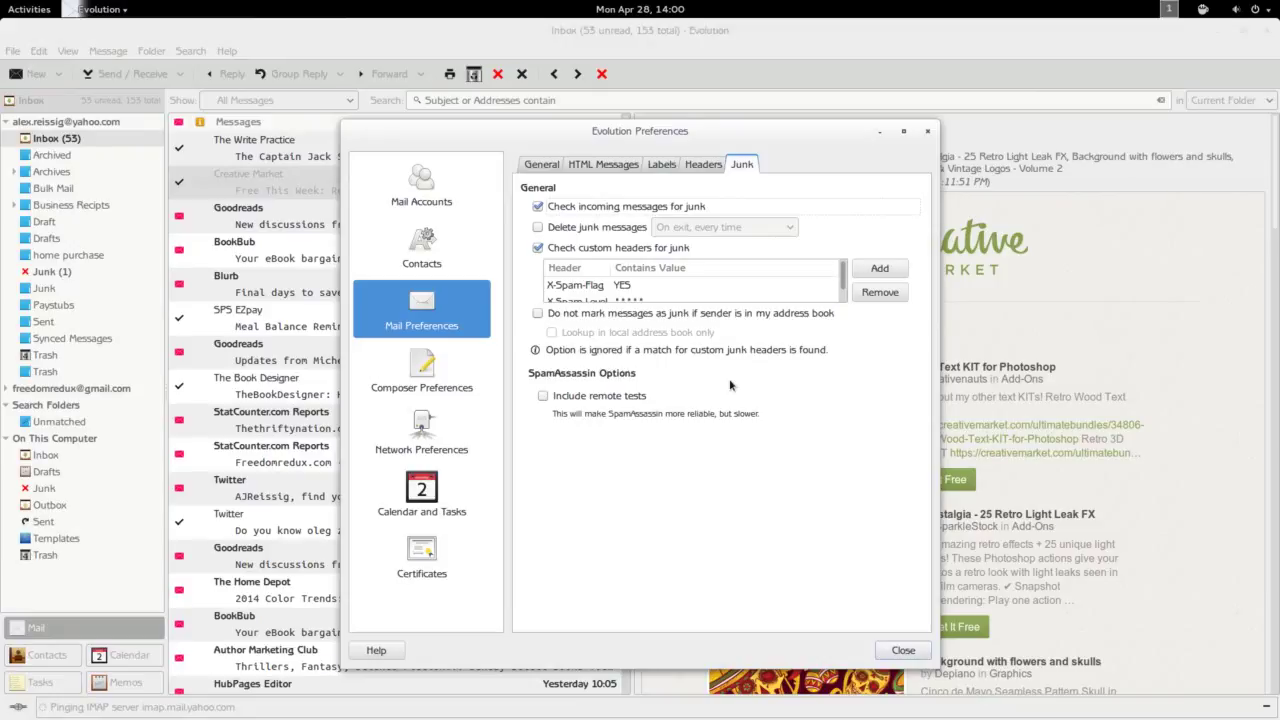
click(545, 167)
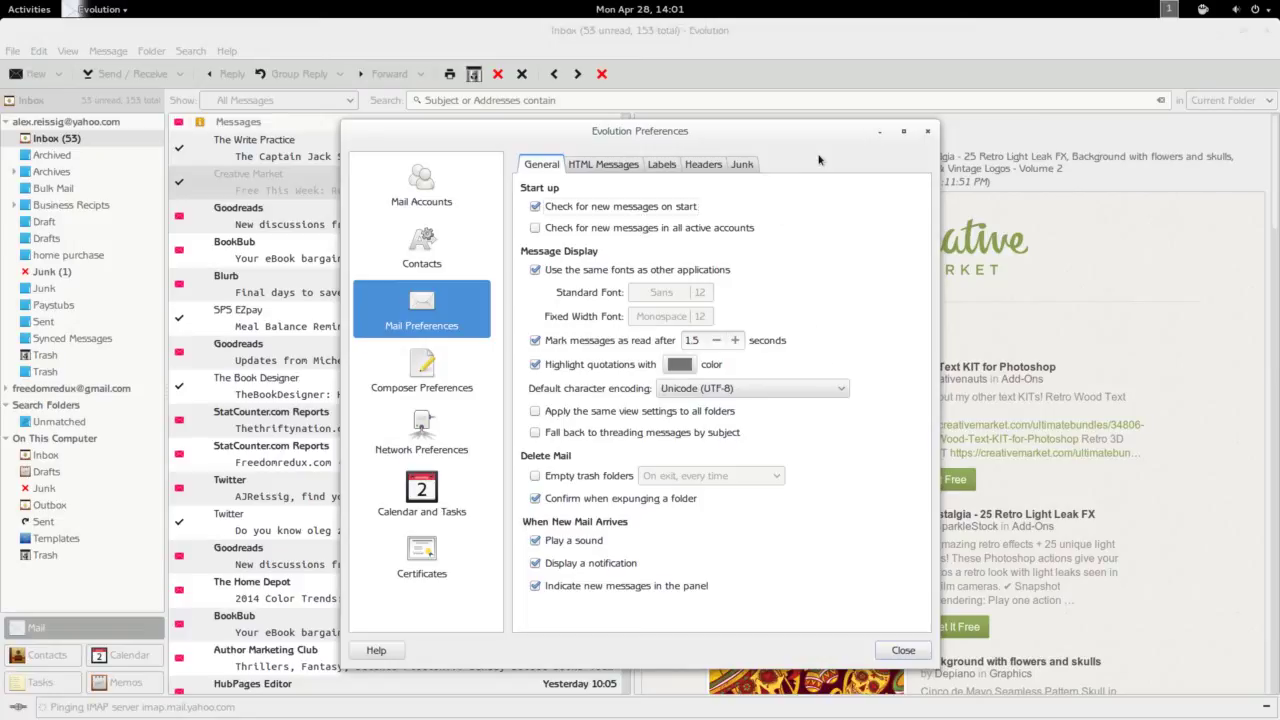
click(900, 650)
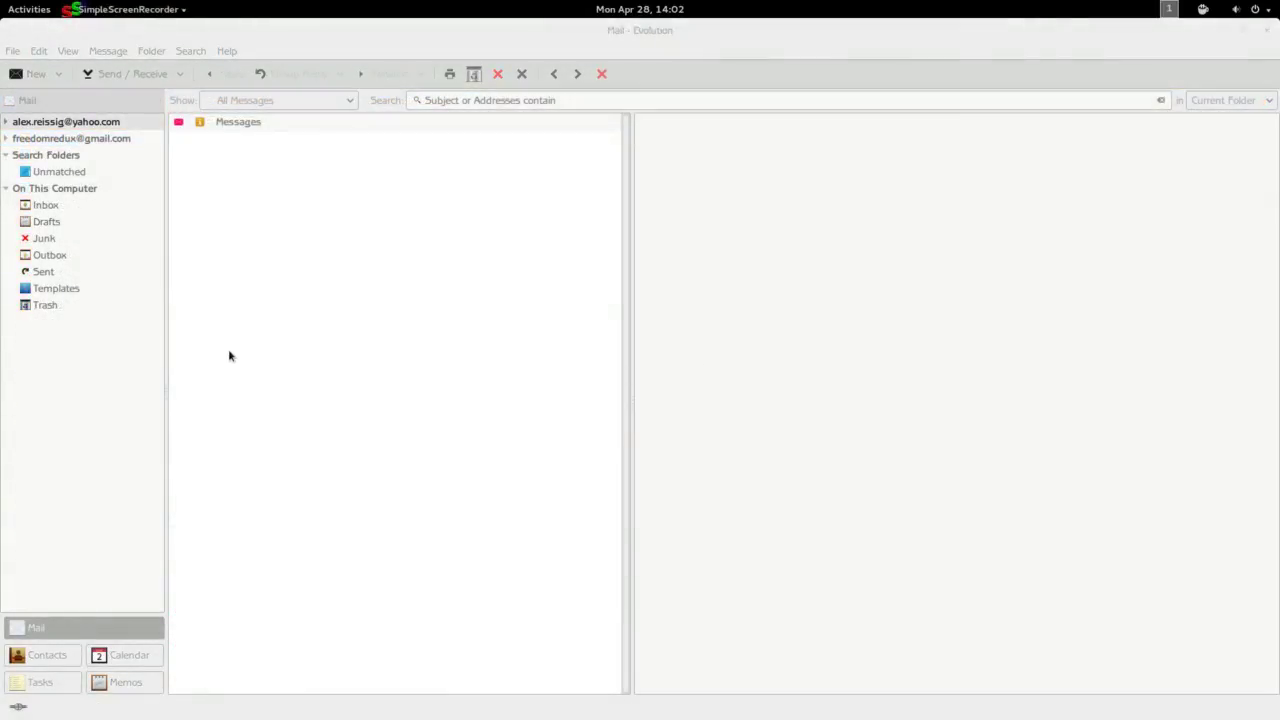
Collapse the On This Computer folder group to hide its Inbox, Drafts and Junk folders.
click(6, 188)
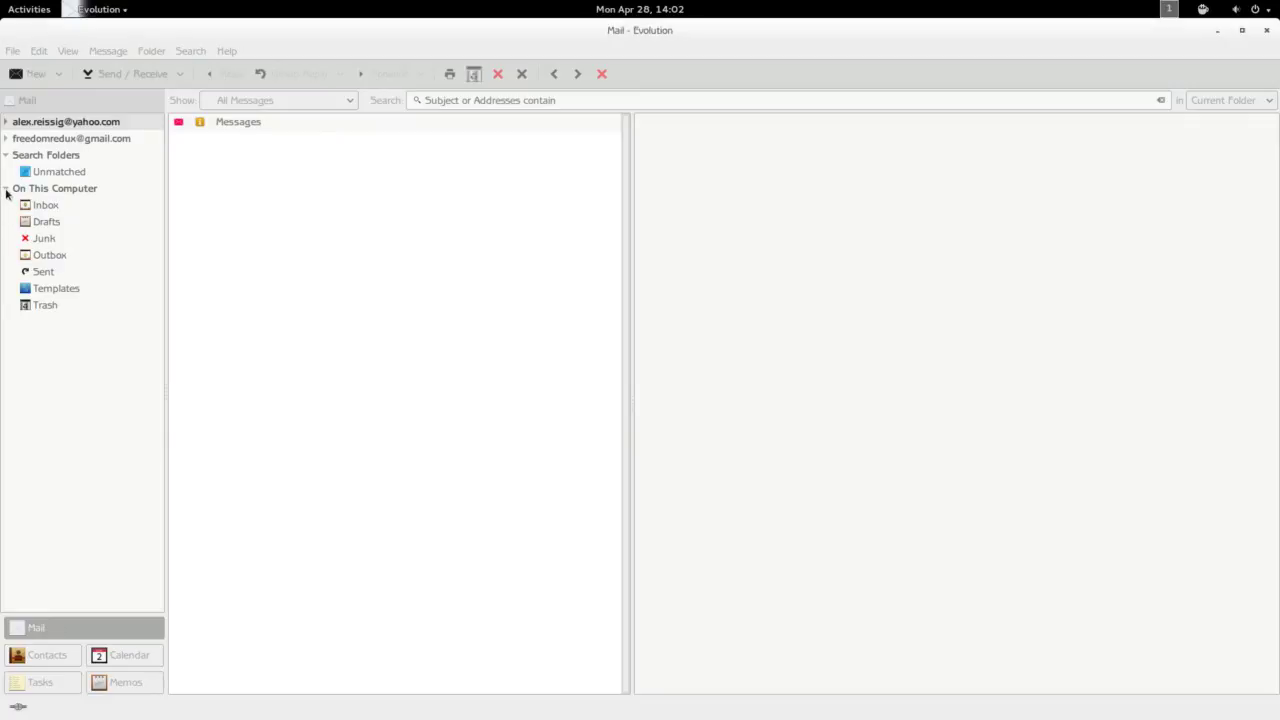